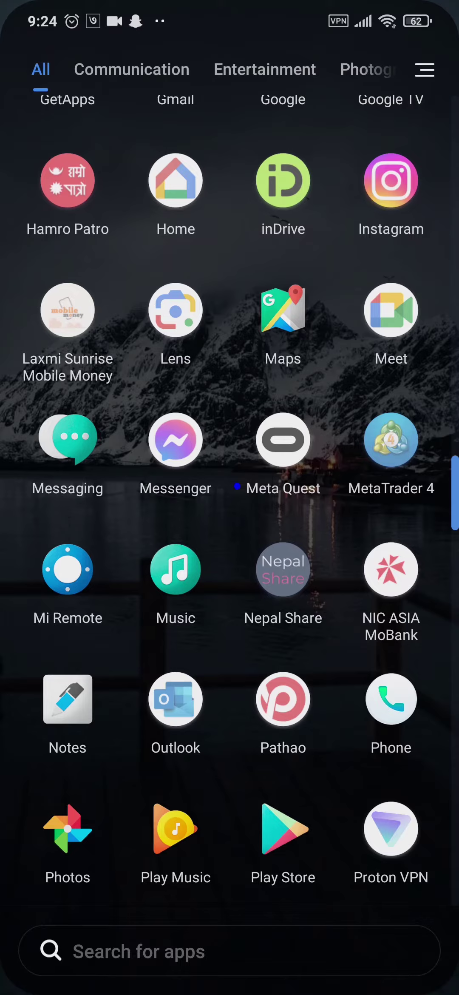
- Search the app drawer for "Pl" and open Play Store from the results
{"action": "left_click", "coordinate": [298, 937]}
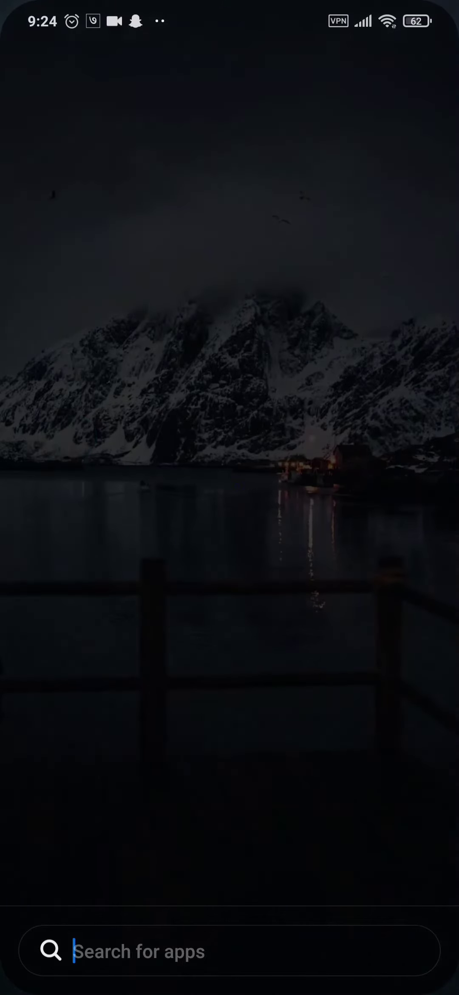
{"action": "type", "text": "Pl"}
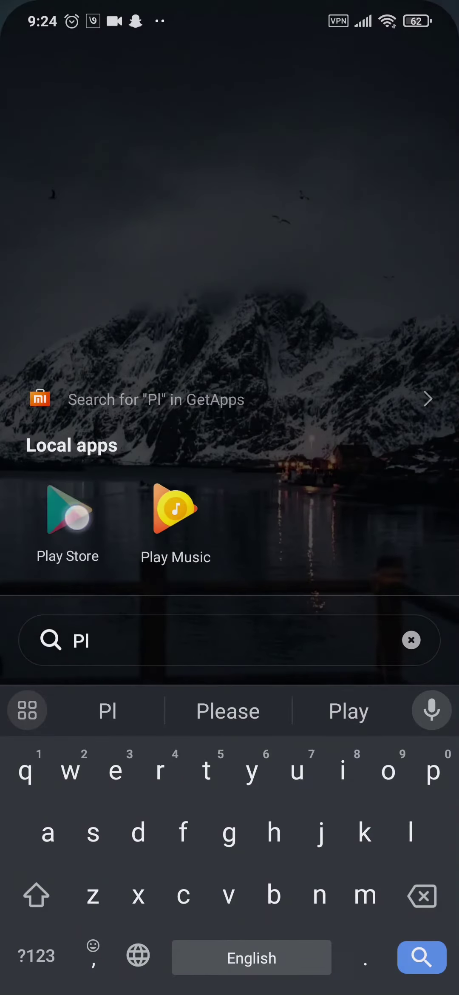
{"action": "left_click", "coordinate": [67, 519]}
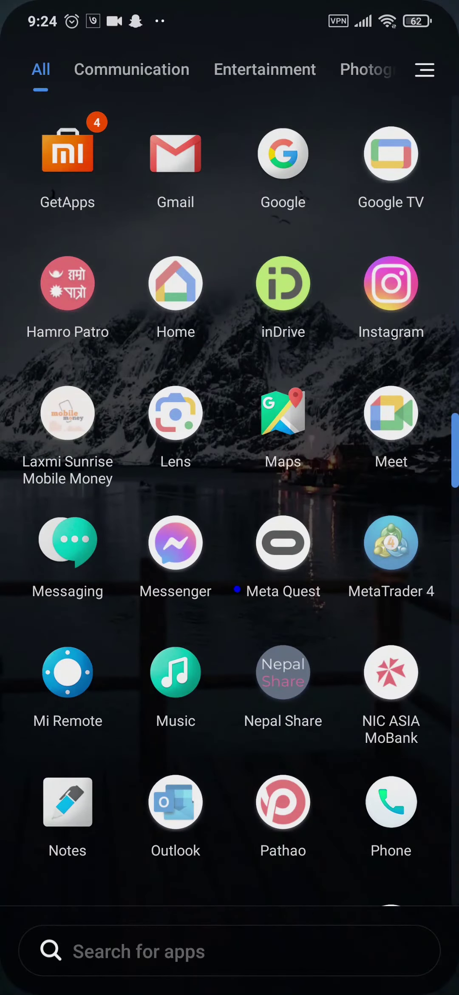
{"action": "scroll", "coordinate": [230, 498], "scroll_direction": "up", "scroll_amount": 5}
{"action": "scroll", "coordinate": [230, 498], "scroll_direction": "down", "scroll_amount": 3}
{"action": "scroll", "coordinate": [230, 498], "scroll_direction": "down", "scroll_amount": 5}
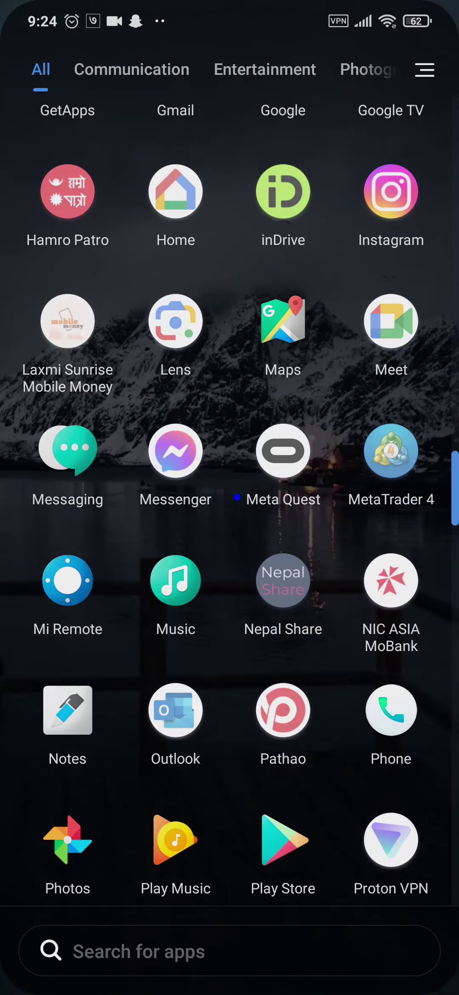
{"action": "scroll", "coordinate": [230, 498], "scroll_direction": "down", "scroll_amount": 5}
{"action": "scroll", "coordinate": [230, 498], "scroll_direction": "up", "scroll_amount": 10}
- Uninstall the Chase app from its long-press menu and confirm the removal
{"action": "left_click", "coordinate": [282, 281]}
{"action": "left_click", "coordinate": [281, 208]}
{"action": "left_click", "coordinate": [332, 964]}
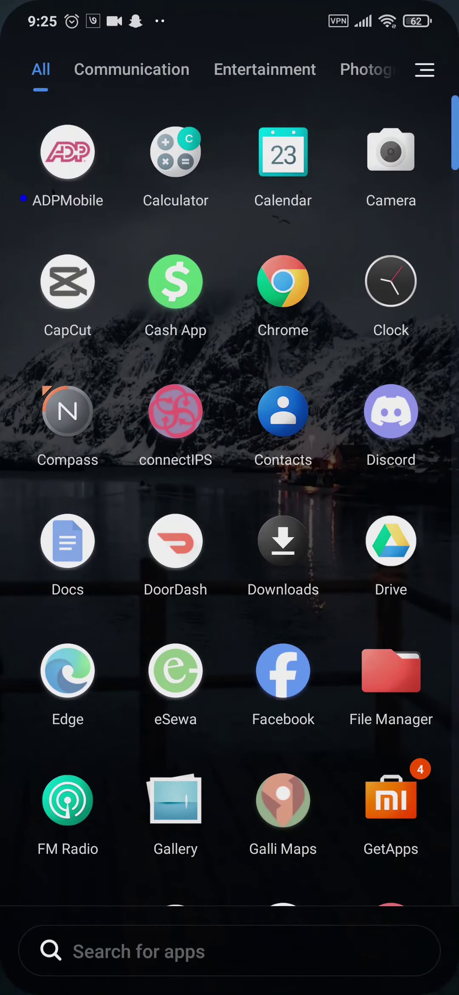
{"action": "key", "text": "Escape"}
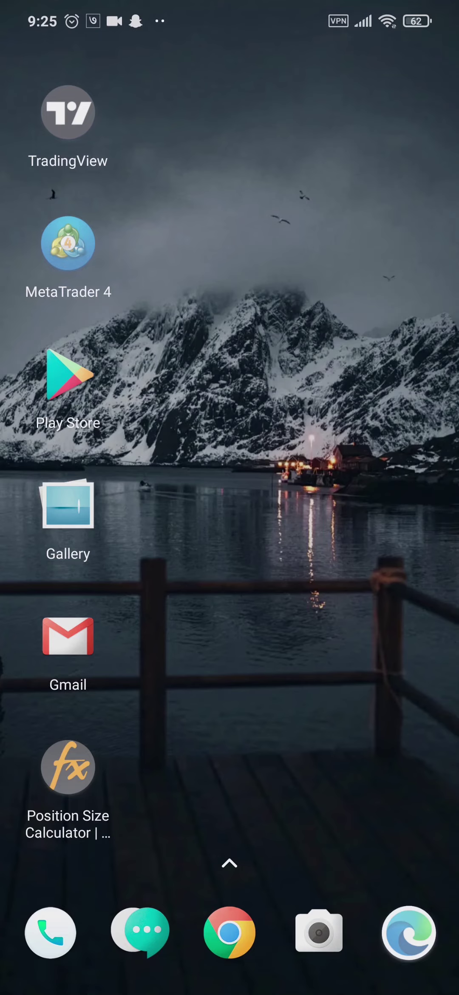
{"action": "left_click_drag", "start_coordinate": [230, 777], "coordinate": [229, 311]}
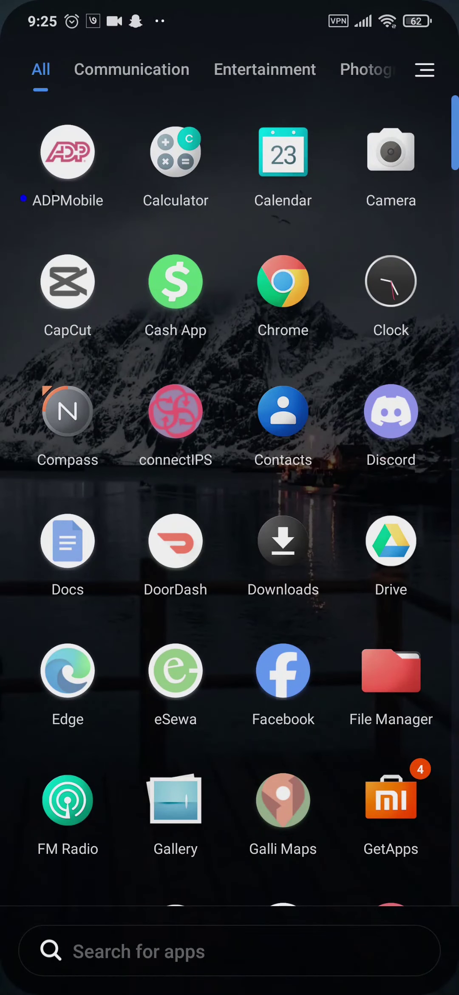
{"action": "left_click_drag", "start_coordinate": [292, 801], "coordinate": [296, 589]}
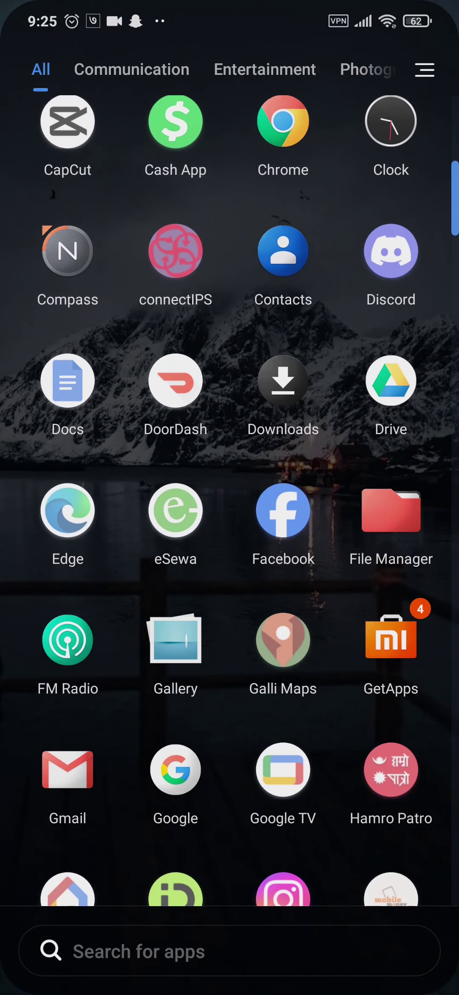